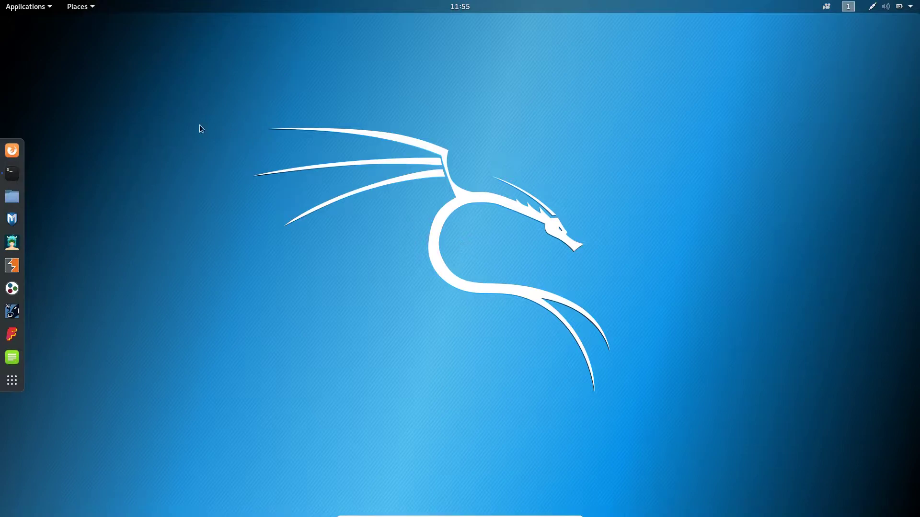
Step: Show the Terminal dock icon's context menu with its New Window option
{"action": "right_click", "coordinate": [12, 174]}
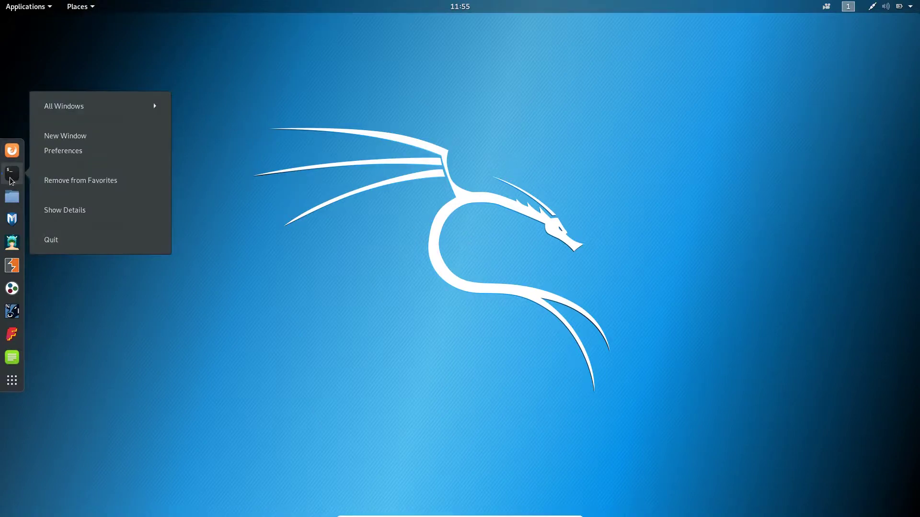
Step: Open a centred new terminal and highlight host number 106 in 'nmap 192.168.0.106'
{"action": "left_click", "coordinate": [65, 136]}
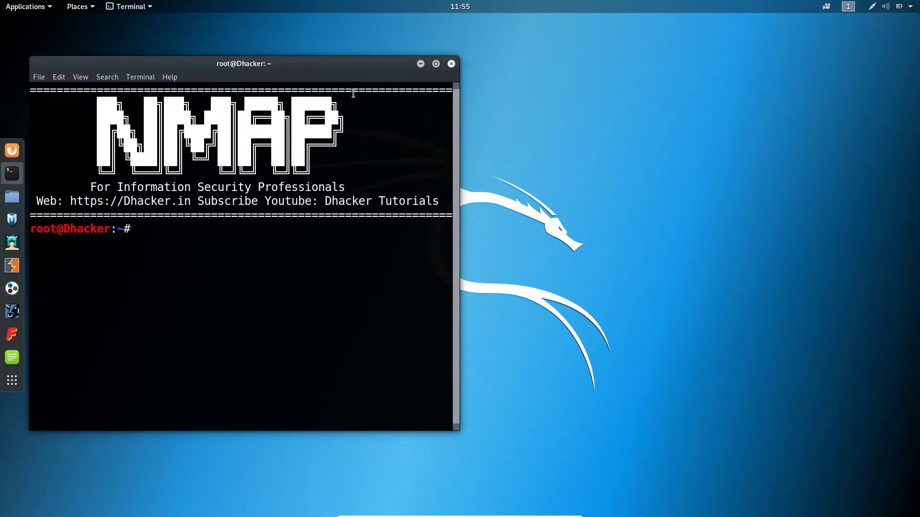
{"action": "left_click_drag", "start_coordinate": [339, 70], "coordinate": [533, 73]}
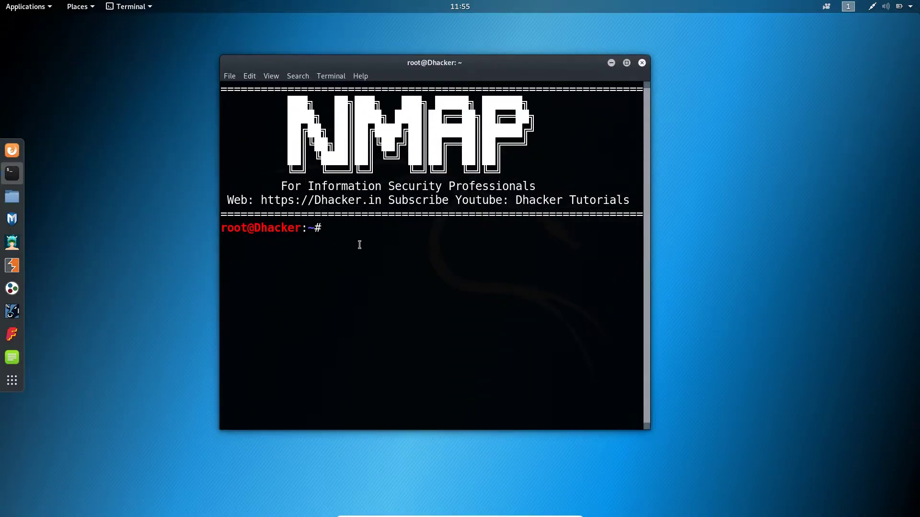
{"action": "type", "text": "nmap "}
{"action": "type", "text": "192.16"}
{"action": "type", "text": "8.0"}
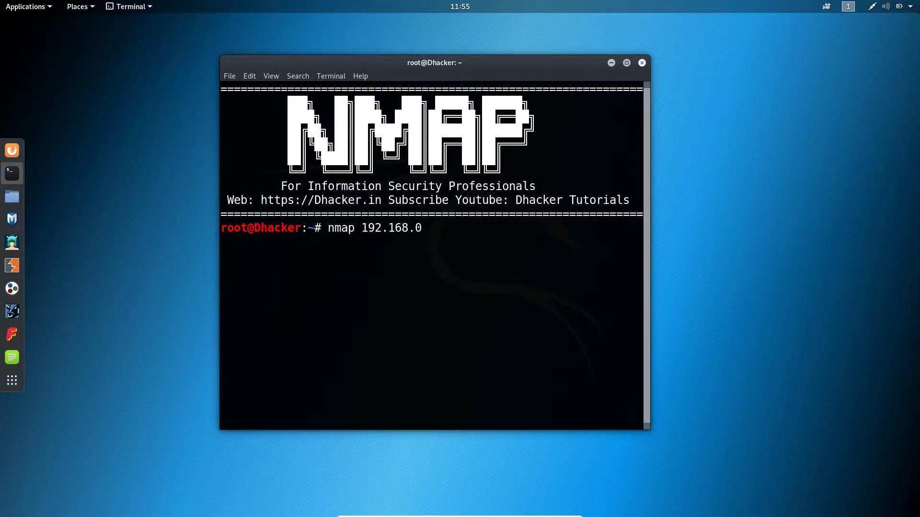
{"action": "type", "text": ".1"}
{"action": "type", "text": "06"}
{"action": "left_click_drag", "start_coordinate": [454, 228], "coordinate": [409, 228]}
{"action": "left_click_drag", "start_coordinate": [428, 228], "coordinate": [460, 227]}
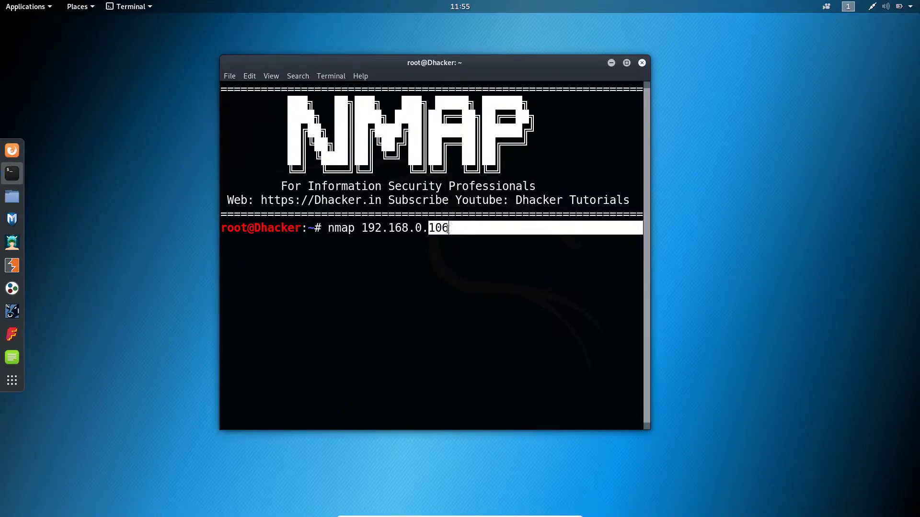
{"action": "left_click", "coordinate": [451, 228]}
{"action": "left_click_drag", "start_coordinate": [452, 228], "coordinate": [431, 228]}
{"action": "left_click", "coordinate": [451, 228]}
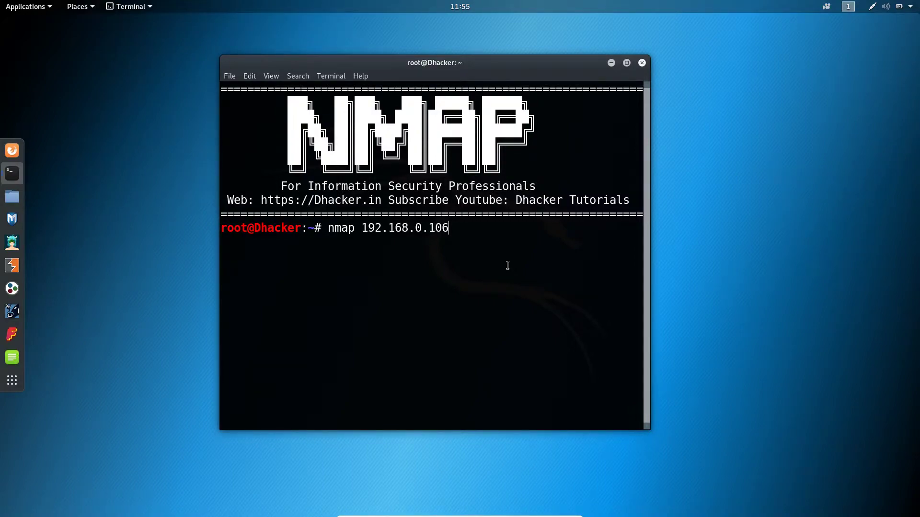
Step: Replace the final octet 106 with the range 0-255 and highlight that range
{"action": "key", "text": "BackSpace"}
{"action": "key", "text": "BackSpace"}
{"action": "key", "text": "BackSpace"}
{"action": "type", "text": "0"}
{"action": "type", "text": "-"}
{"action": "type", "text": "2"}
{"action": "type", "text": "55"}
{"action": "left_click_drag", "start_coordinate": [429, 228], "coordinate": [464, 229]}
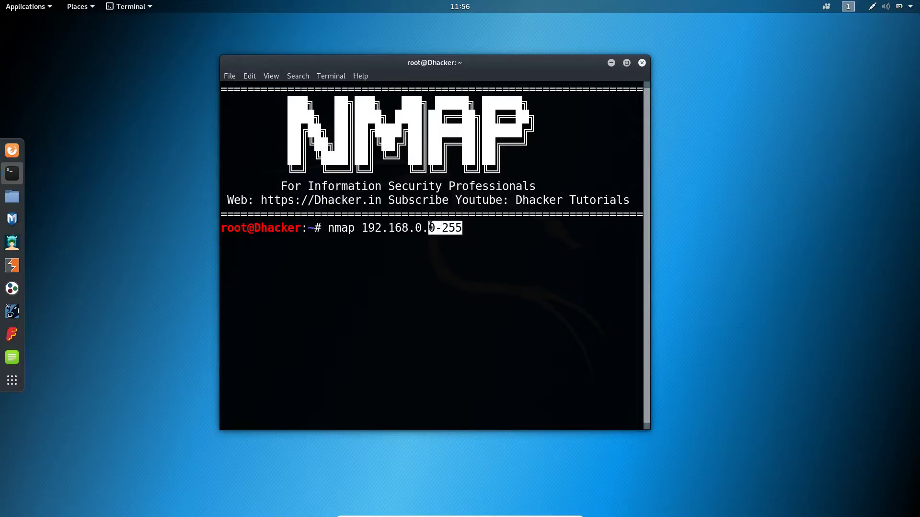
{"action": "left_click", "coordinate": [466, 229]}
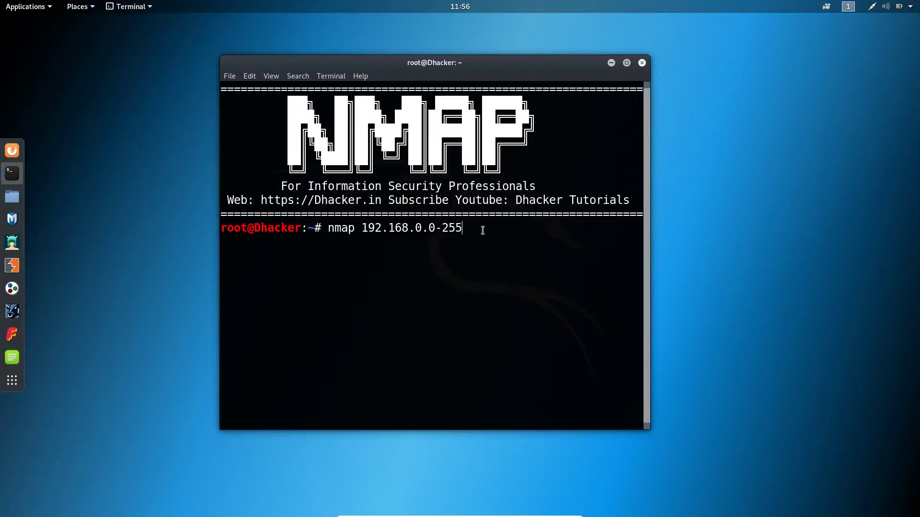
Step: Change the target to 192.168.0.1/24 and highlight the 1/24 suffix and its slash
{"action": "key", "text": "BackSpace"}
{"action": "key", "text": "BackSpace"}
{"action": "key", "text": "BackSpace"}
{"action": "key", "text": "BackSpace"}
{"action": "key", "text": "BackSpace"}
{"action": "type", "text": "1"}
{"action": "type", "text": "/"}
{"action": "type", "text": "24"}
{"action": "left_click_drag", "start_coordinate": [429, 228], "coordinate": [457, 228]}
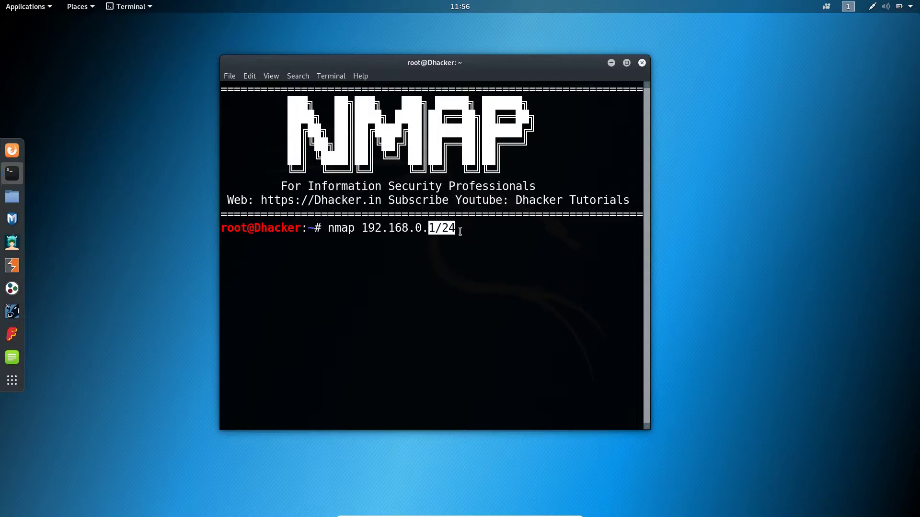
{"action": "left_click", "coordinate": [460, 230]}
{"action": "left_click_drag", "start_coordinate": [445, 228], "coordinate": [434, 228]}
{"action": "left_click", "coordinate": [444, 228]}
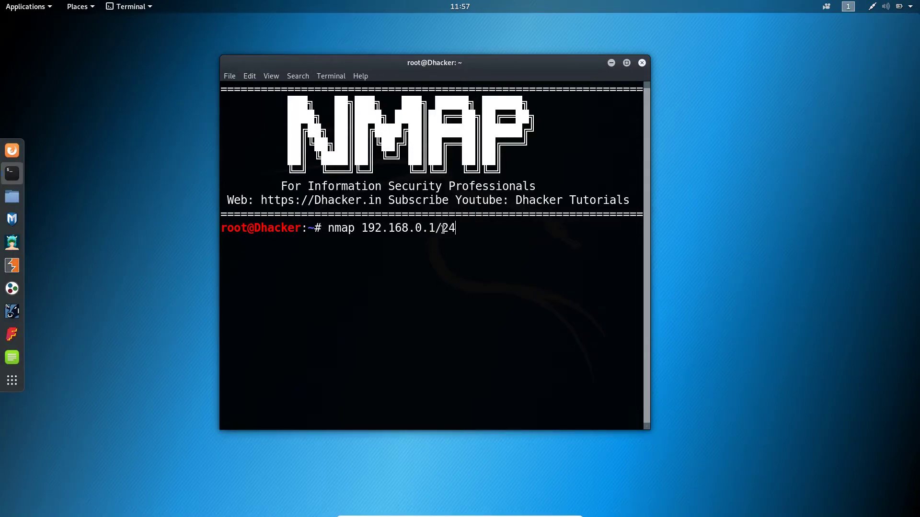
Step: Highlight the command and its third octet, then run nmap 192.168.0.1/24
{"action": "left_click_drag", "start_coordinate": [460, 228], "coordinate": [327, 228]}
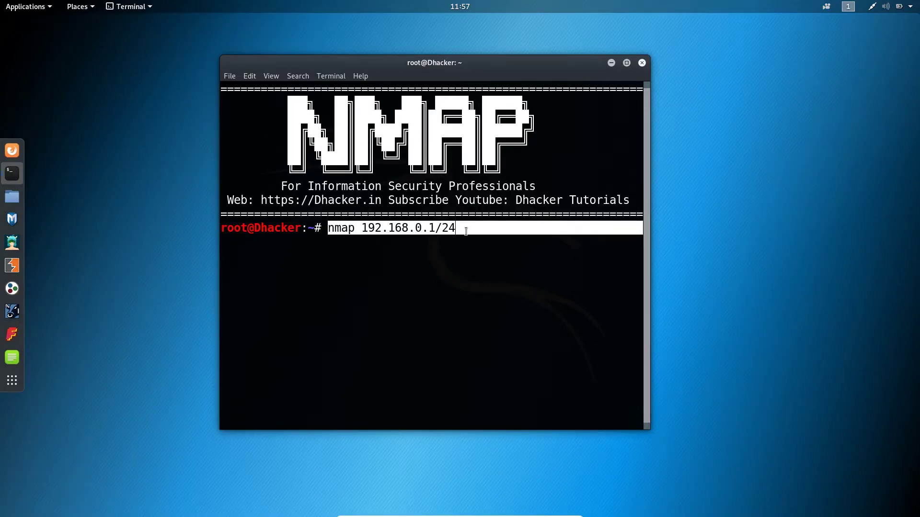
{"action": "left_click", "coordinate": [446, 230]}
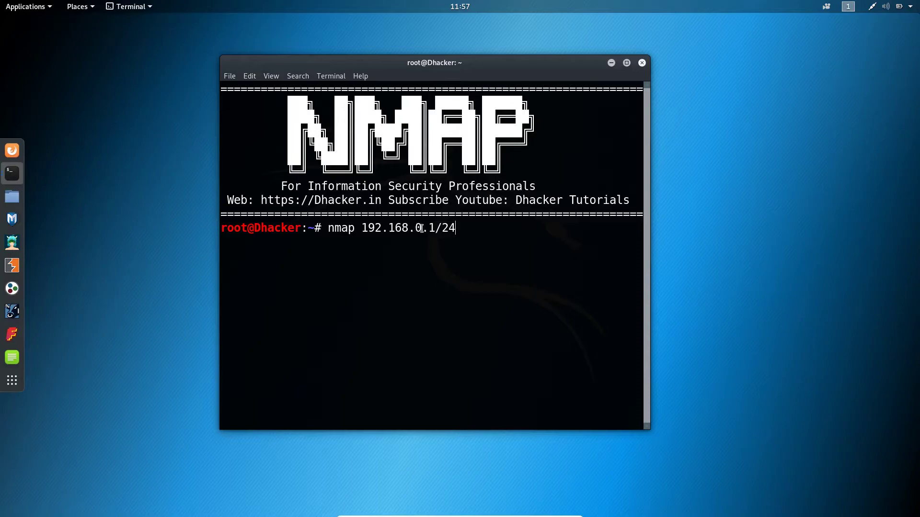
{"action": "left_click_drag", "start_coordinate": [414, 227], "coordinate": [428, 228]}
{"action": "left_click", "coordinate": [421, 228]}
{"action": "double_click", "coordinate": [417, 227]}
{"action": "left_click", "coordinate": [482, 228]}
{"action": "key", "text": "Return"}
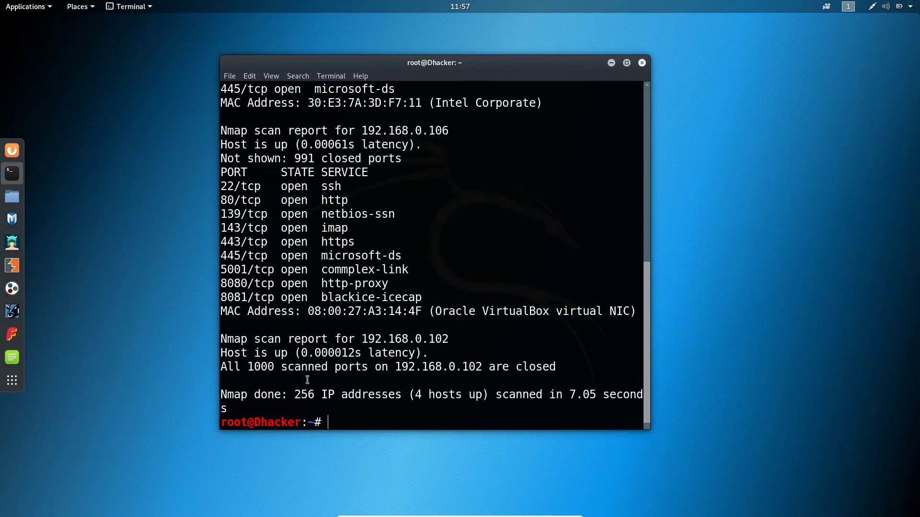
Step: Highlight the 256 scanned addresses and the 4 hosts up count in the summary
{"action": "left_click_drag", "start_coordinate": [294, 395], "coordinate": [315, 394]}
{"action": "left_click_drag", "start_coordinate": [415, 395], "coordinate": [486, 399]}
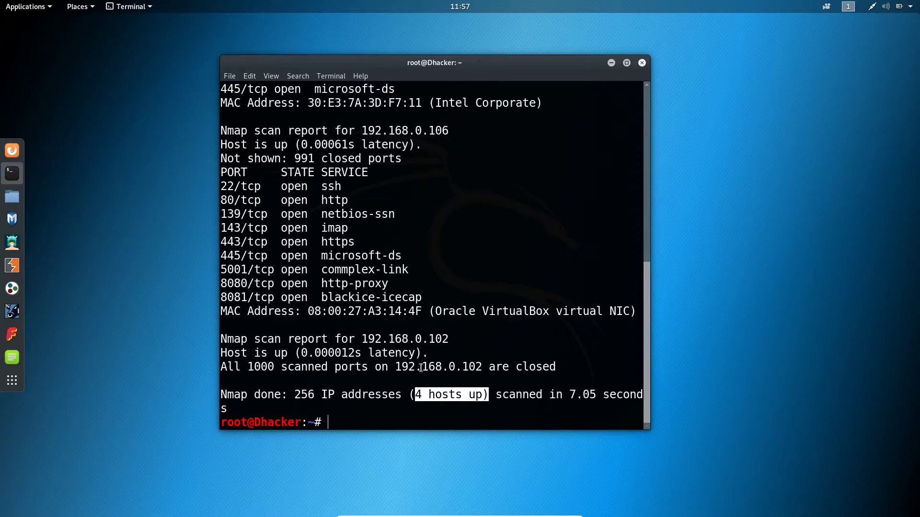
{"action": "scroll", "coordinate": [423, 365], "scroll_direction": "up", "scroll_amount": 2}
{"action": "scroll", "coordinate": [424, 365], "scroll_direction": "up", "scroll_amount": 3}
{"action": "scroll", "coordinate": [435, 370], "scroll_direction": "down", "scroll_amount": 8}
{"action": "left_click", "coordinate": [444, 346]}
{"action": "left_click_drag", "start_coordinate": [447, 339], "coordinate": [362, 339]}
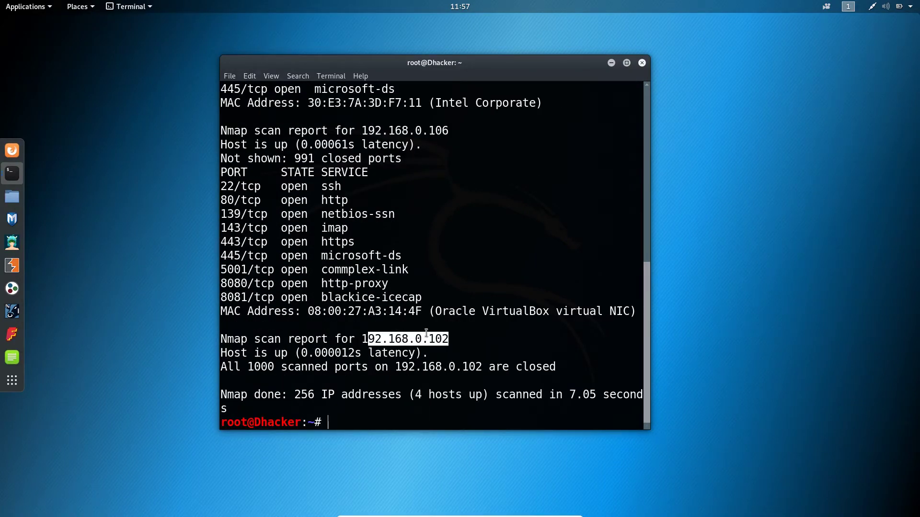
{"action": "scroll", "coordinate": [442, 316], "scroll_direction": "up", "scroll_amount": 3}
{"action": "left_click_drag", "start_coordinate": [448, 256], "coordinate": [362, 256]}
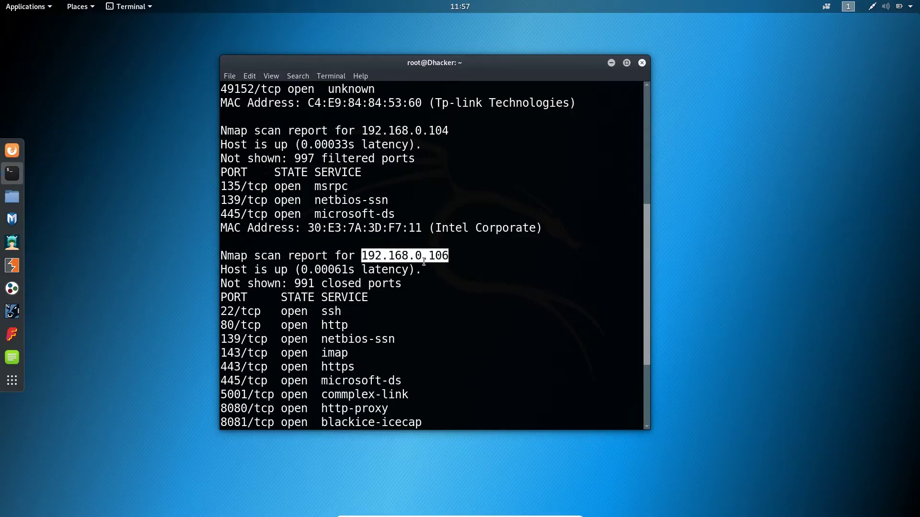
{"action": "scroll", "coordinate": [424, 262], "scroll_direction": "up", "scroll_amount": 2}
{"action": "scroll", "coordinate": [459, 233], "scroll_direction": "up", "scroll_amount": 3}
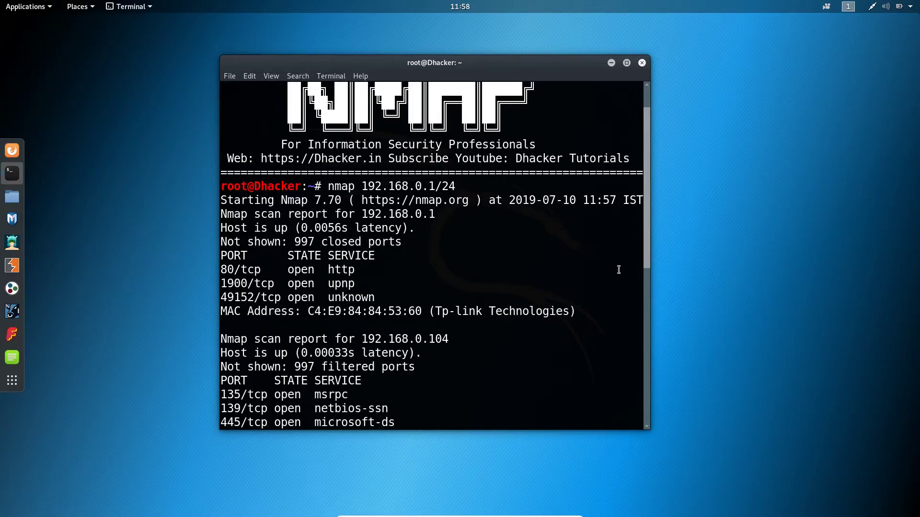
{"action": "scroll", "coordinate": [417, 277], "scroll_direction": "down", "scroll_amount": 3}
{"action": "scroll", "coordinate": [417, 277], "scroll_direction": "down", "scroll_amount": 3}
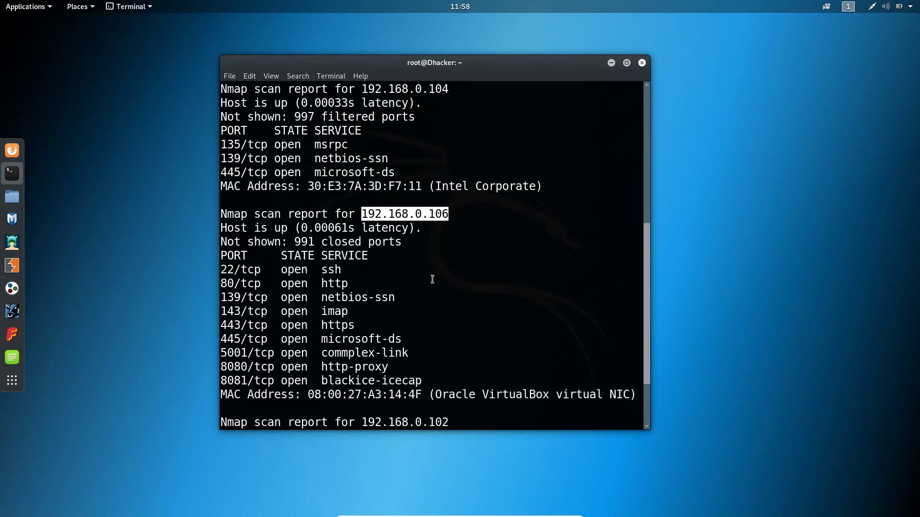
{"action": "scroll", "coordinate": [424, 280], "scroll_direction": "down", "scroll_amount": 3}
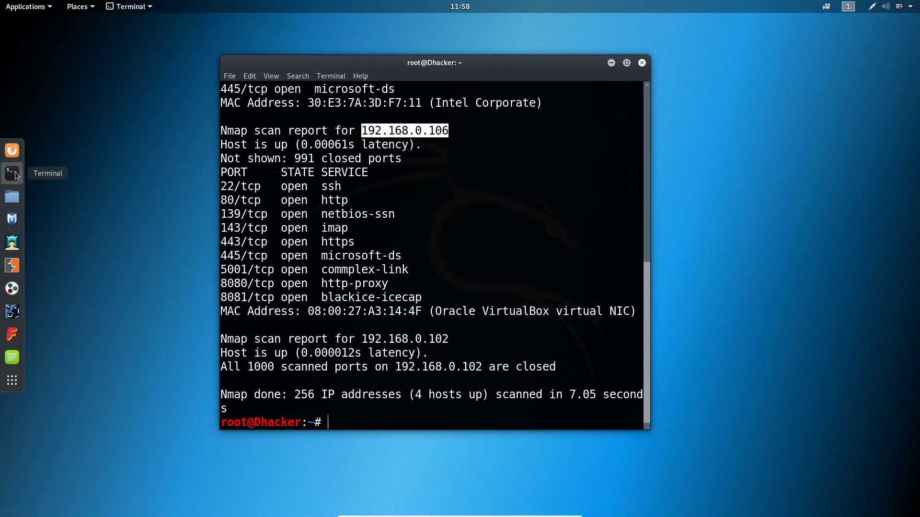
Step: Bring the second terminal, holding the 192.168.0-2.1/24 scan, to the front
{"action": "right_click", "coordinate": [15, 174]}
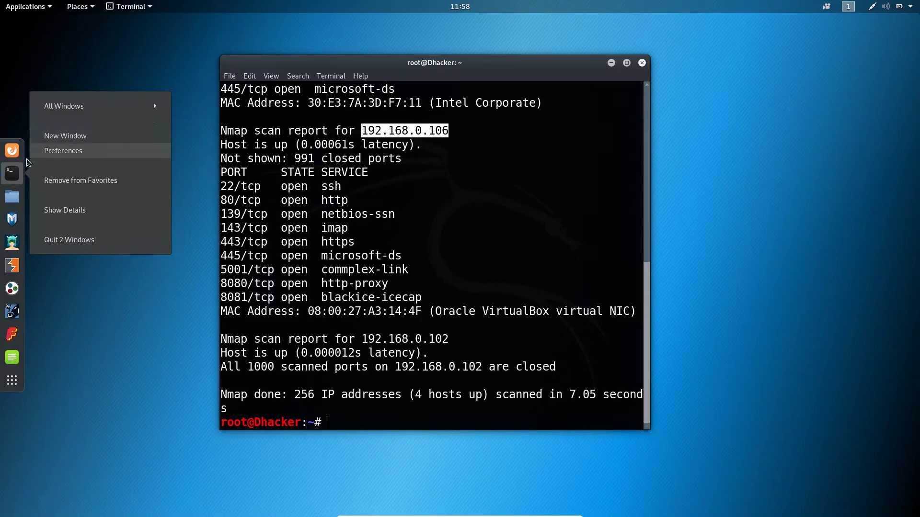
{"action": "left_click", "coordinate": [81, 109]}
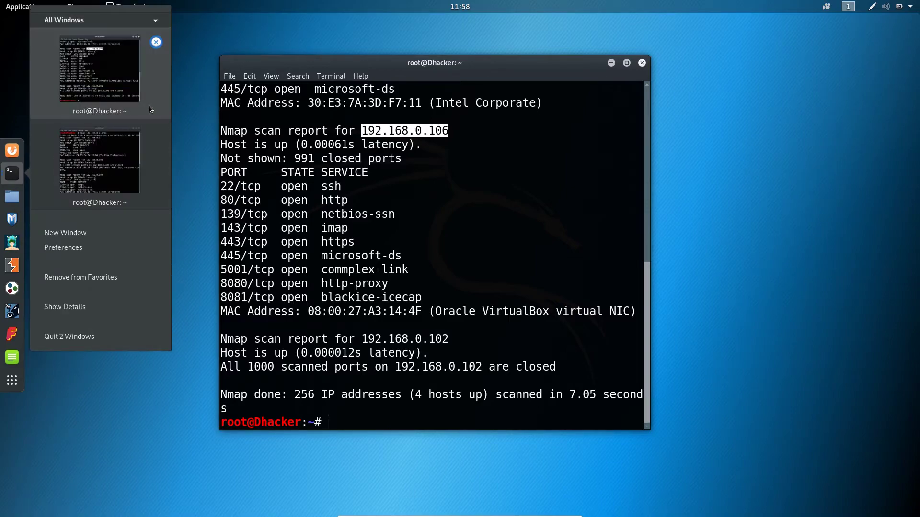
{"action": "left_click", "coordinate": [111, 171]}
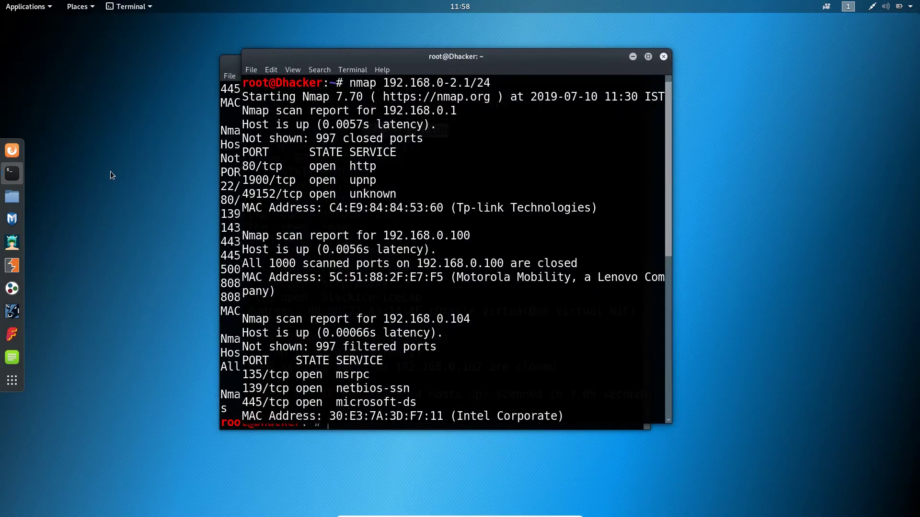
Step: Maximize the scan window and highlight the 0-2 range and 1/24 mask in the command
{"action": "left_click", "coordinate": [647, 57]}
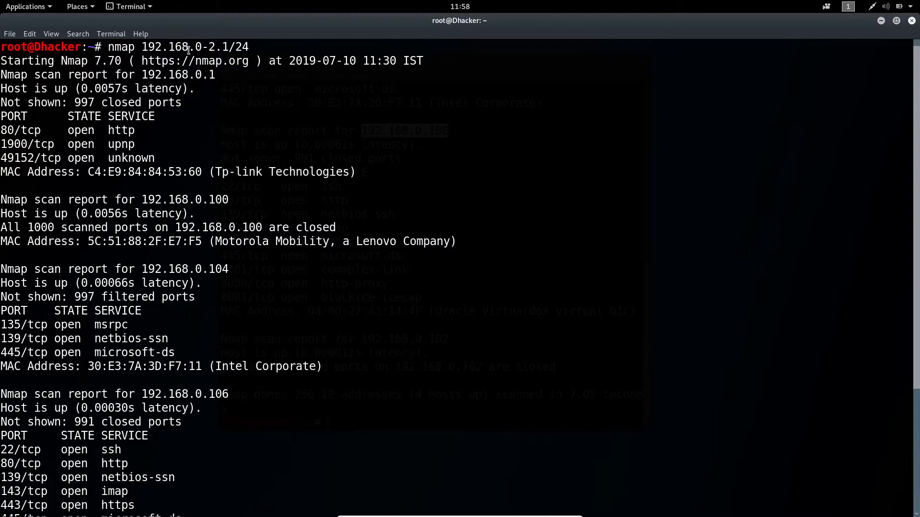
{"action": "left_click_drag", "start_coordinate": [194, 47], "coordinate": [216, 46]}
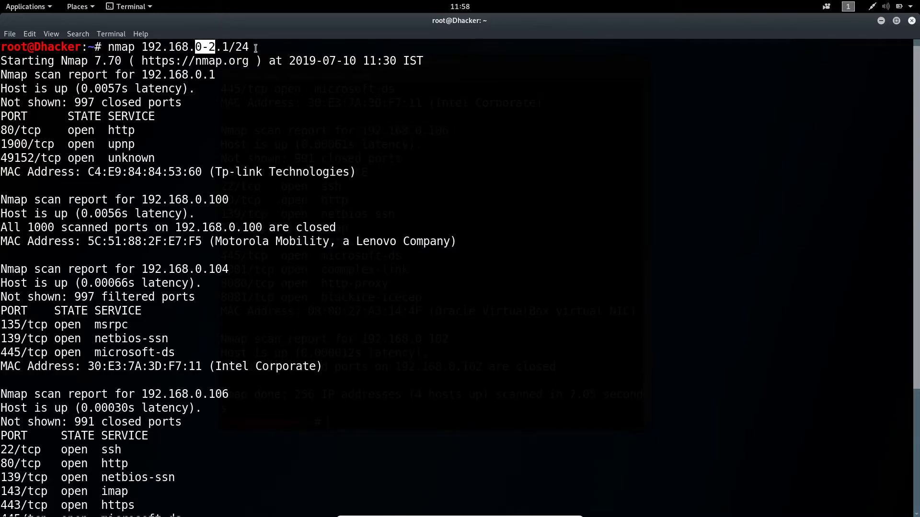
{"action": "left_click_drag", "start_coordinate": [216, 46], "coordinate": [223, 57]}
{"action": "left_click", "coordinate": [201, 46]}
{"action": "left_click_drag", "start_coordinate": [146, 48], "coordinate": [214, 48]}
{"action": "left_click_drag", "start_coordinate": [222, 46], "coordinate": [249, 48]}
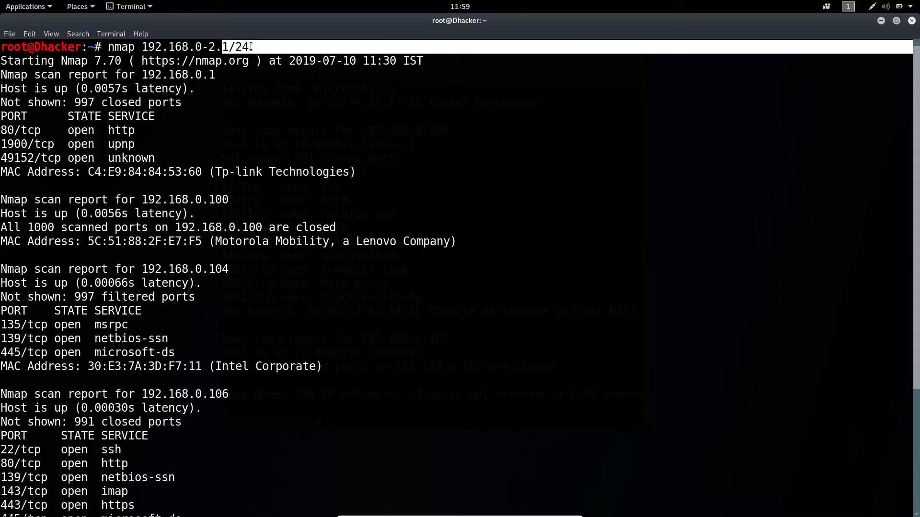
{"action": "left_click", "coordinate": [240, 47]}
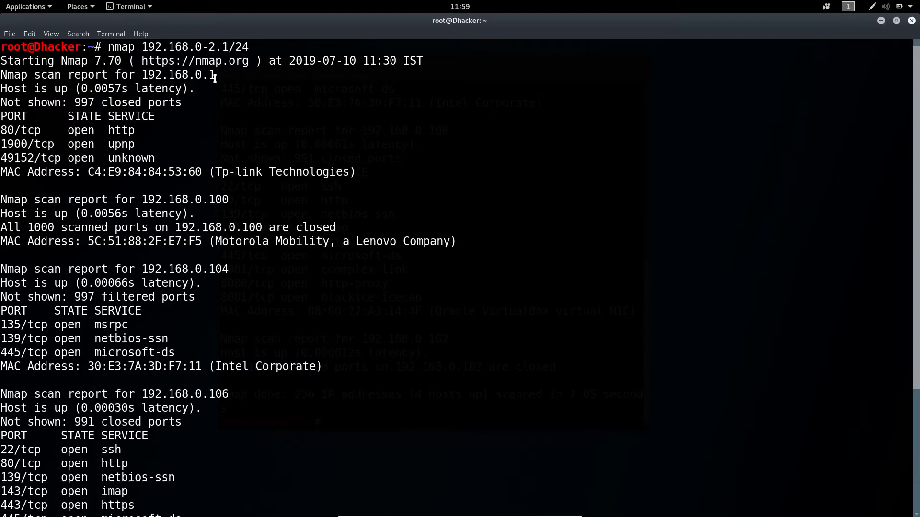
{"action": "scroll", "coordinate": [215, 202], "scroll_direction": "down", "scroll_amount": 3}
{"action": "scroll", "coordinate": [216, 273], "scroll_direction": "down", "scroll_amount": 3}
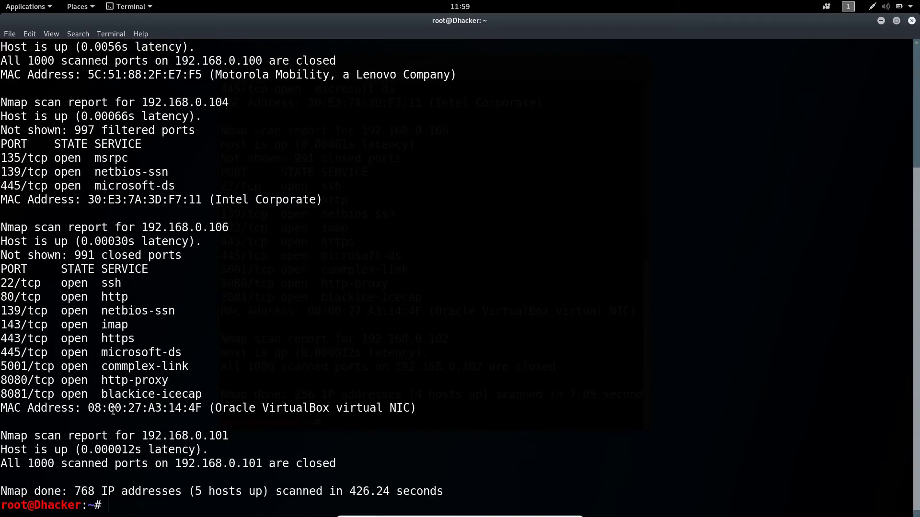
Step: Restore the scan window, minimize the older 256-address terminal, and nudge the window up
{"action": "left_click_drag", "start_coordinate": [75, 493], "coordinate": [96, 492]}
{"action": "double_click", "coordinate": [293, 22]}
{"action": "left_click", "coordinate": [229, 65]}
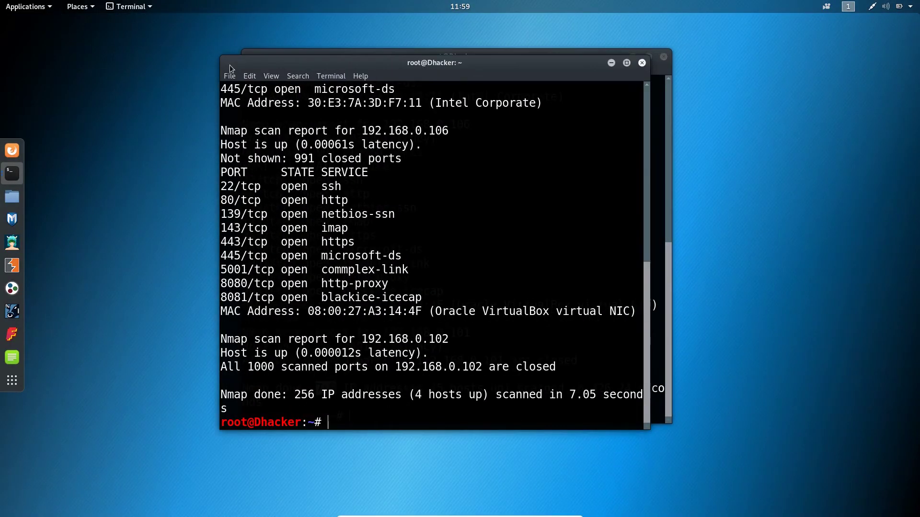
{"action": "left_click", "coordinate": [611, 64]}
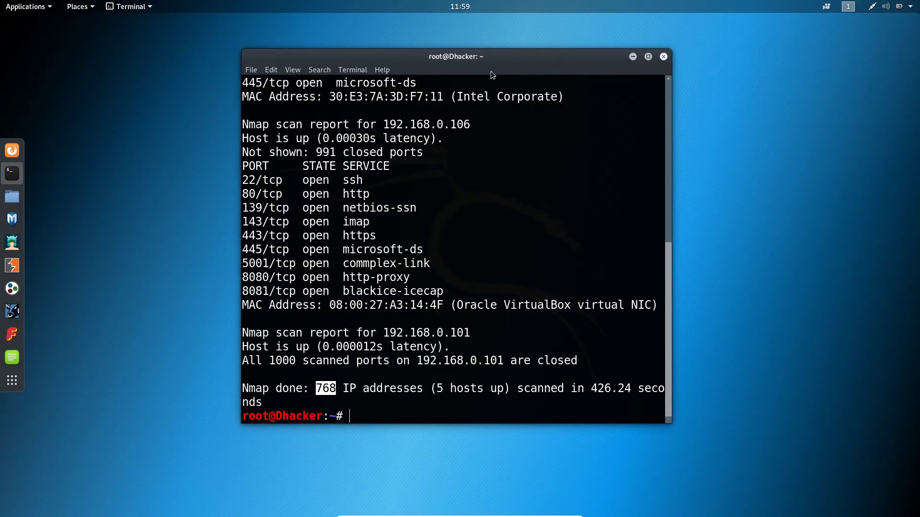
{"action": "left_click_drag", "start_coordinate": [506, 57], "coordinate": [502, 37]}
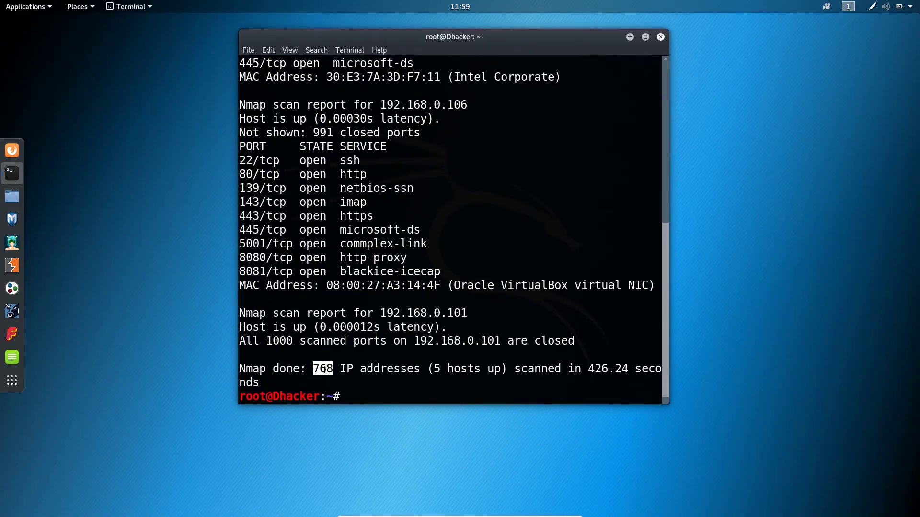
Step: Highlight 768 addresses, 5 hosts up and host 192.168.0.101 in the scan output
{"action": "left_click", "coordinate": [313, 369]}
{"action": "left_click_drag", "start_coordinate": [314, 368], "coordinate": [335, 368]}
{"action": "left_click", "coordinate": [322, 369]}
{"action": "double_click", "coordinate": [322, 369]}
{"action": "left_click_drag", "start_coordinate": [434, 369], "coordinate": [500, 370]}
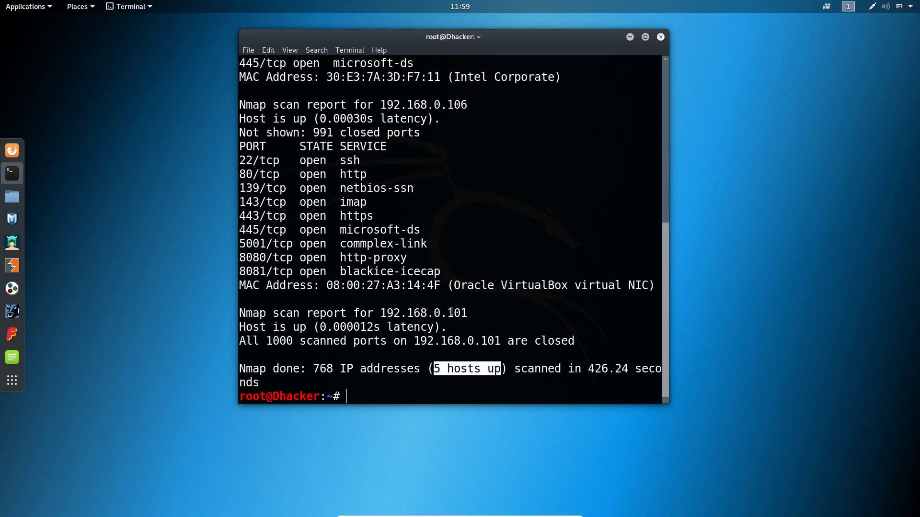
{"action": "left_click_drag", "start_coordinate": [467, 312], "coordinate": [381, 313]}
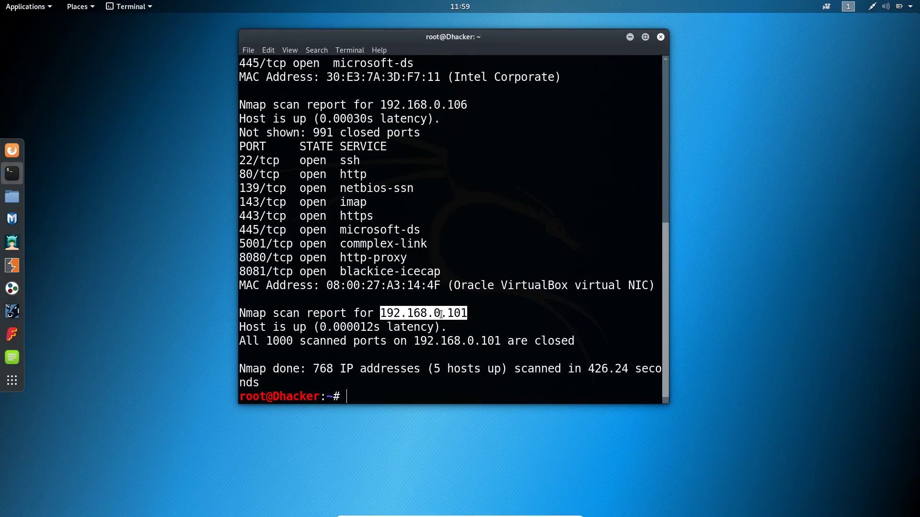
{"action": "scroll", "coordinate": [431, 302], "scroll_direction": "up", "scroll_amount": 5}
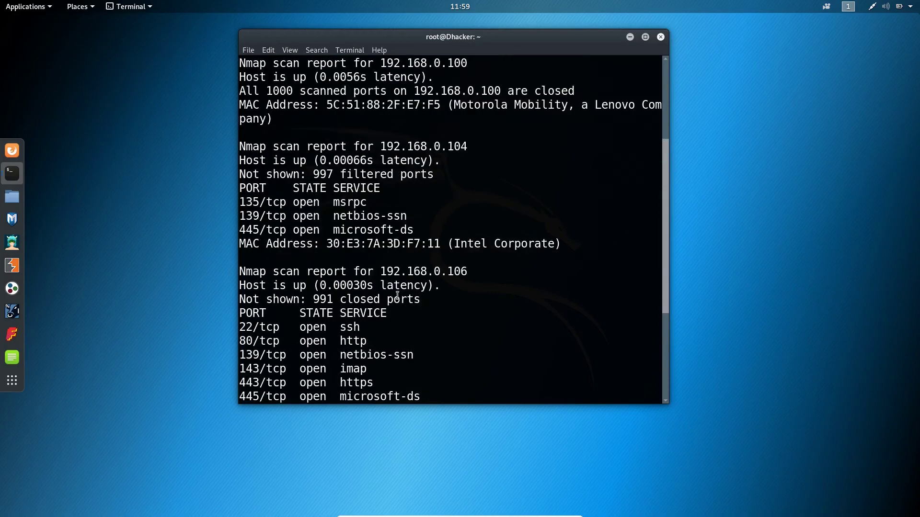
{"action": "scroll", "coordinate": [400, 287], "scroll_direction": "up", "scroll_amount": 5}
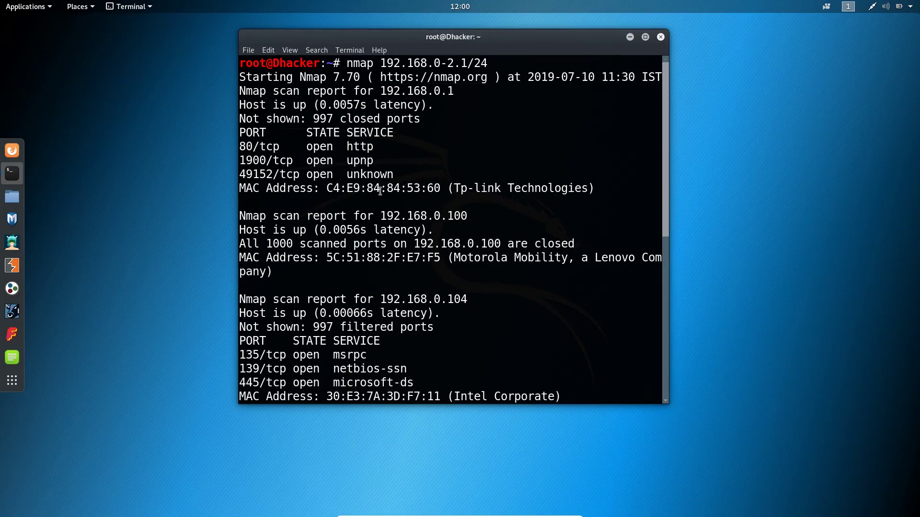
{"action": "scroll", "coordinate": [445, 144], "scroll_direction": "down", "scroll_amount": 5}
{"action": "scroll", "coordinate": [452, 216], "scroll_direction": "down", "scroll_amount": 5}
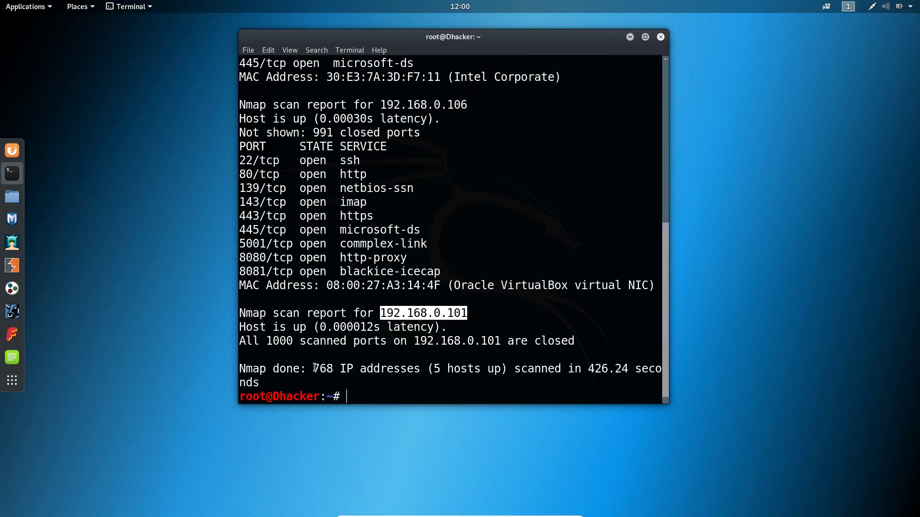
{"action": "left_click_drag", "start_coordinate": [313, 369], "coordinate": [331, 368]}
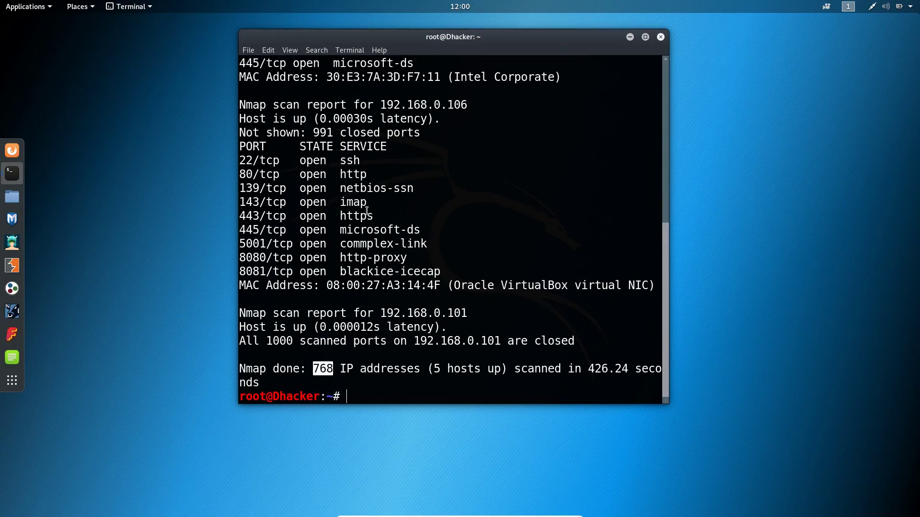
{"action": "scroll", "coordinate": [367, 210], "scroll_direction": "up", "scroll_amount": 5}
{"action": "scroll", "coordinate": [381, 206], "scroll_direction": "up", "scroll_amount": 3}
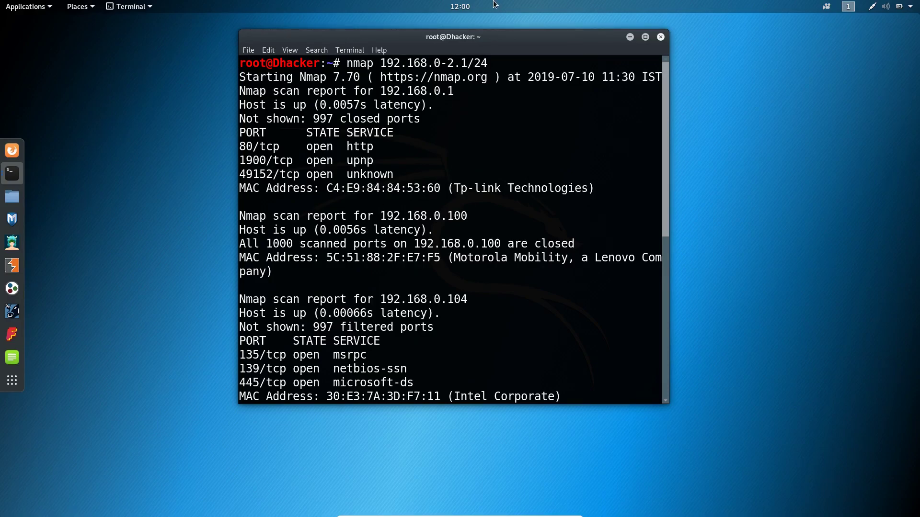